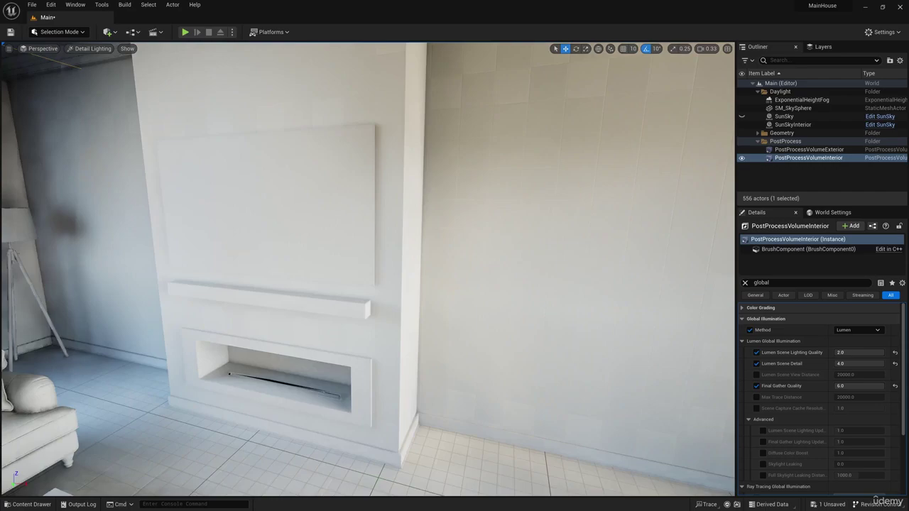
Step: Switch the viewport from Detail Lighting to the Lumen Scene visualization to inspect the living room
key("s")
mouse_move(367, 270)
right_mouse_down()
mouse_move(228, 249)
mouse_move(369, 256)
right_mouse_up()
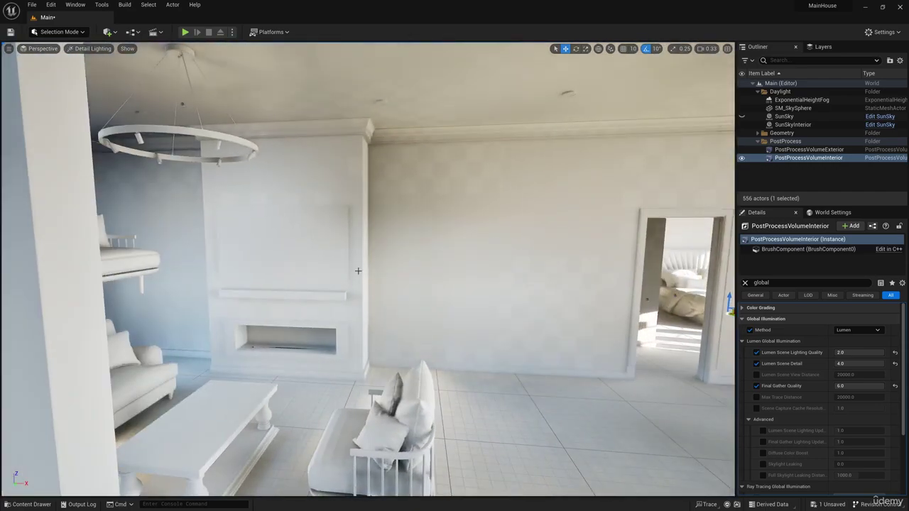
right_click_drag(382, 324, 287, 326)
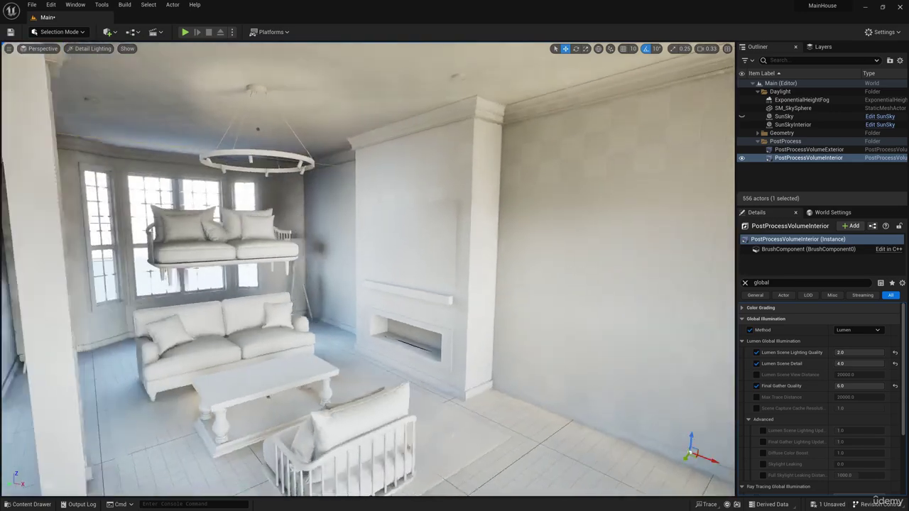
key("s")
right_click_drag(368, 269, 490, 266)
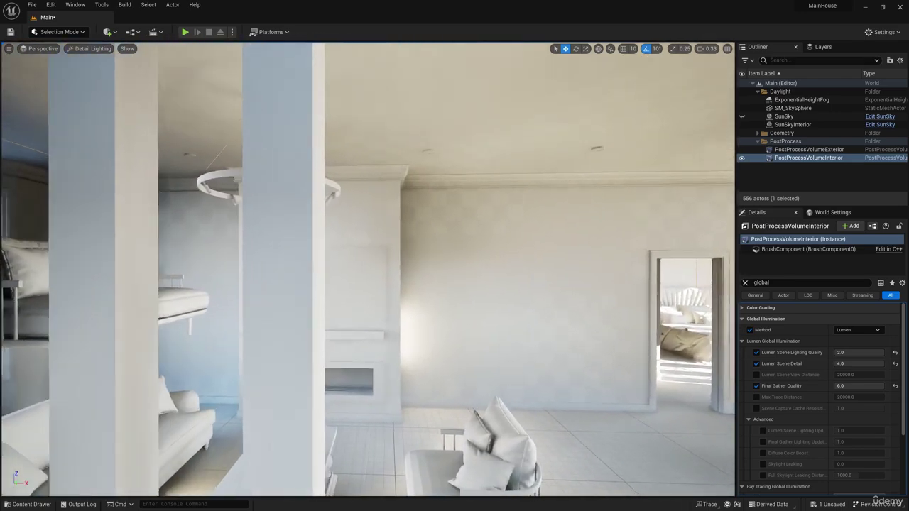
key("w")
right_click_drag(368, 270, 361, 286)
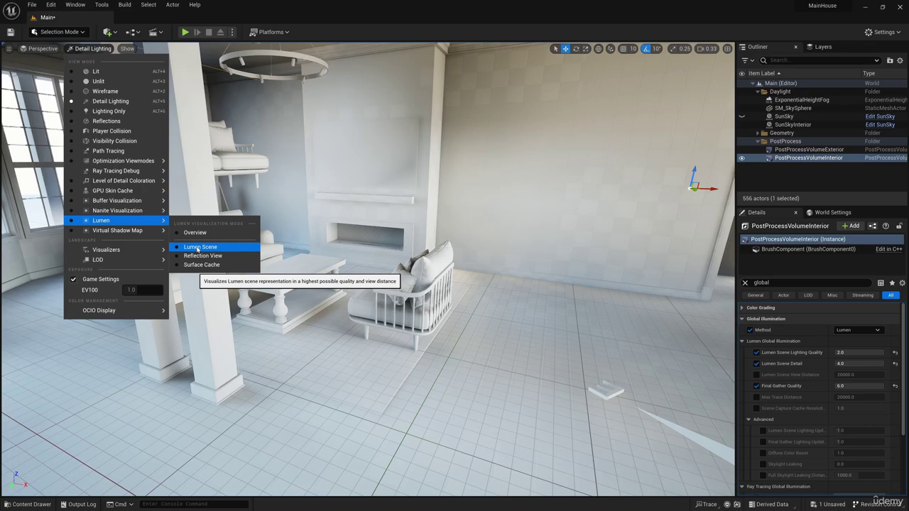
left_click(223, 247)
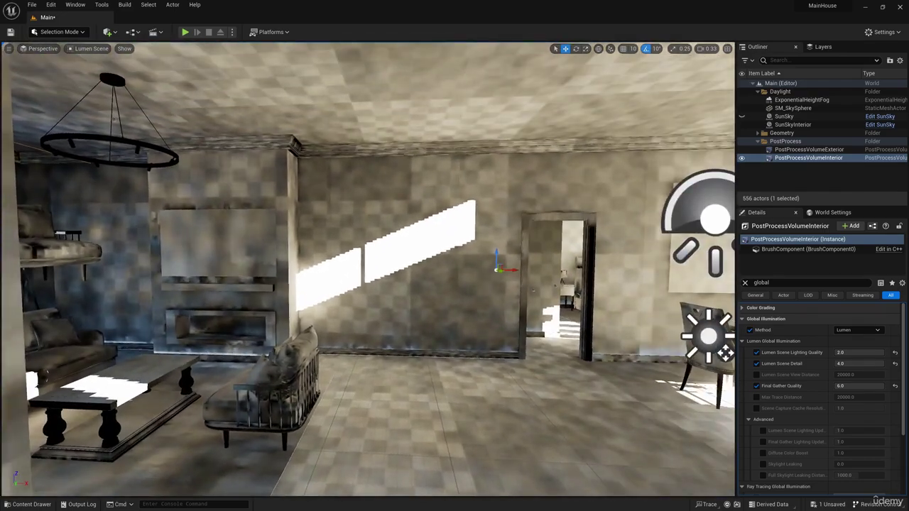
Step: Examine the walls, floors and windows of the living room and kitchen in the Lumen Scene view
scroll(451, 221, "up", 5)
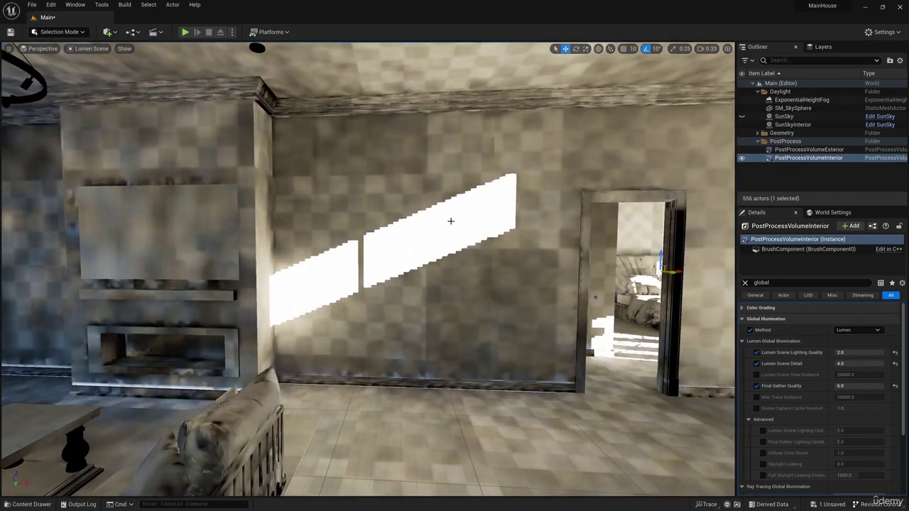
right_click_drag(451, 221, 106, 220)
key("s")
key("a")
key("w")
key("s")
key("w")
right_click_drag(363, 224, 361, 255)
key("w")
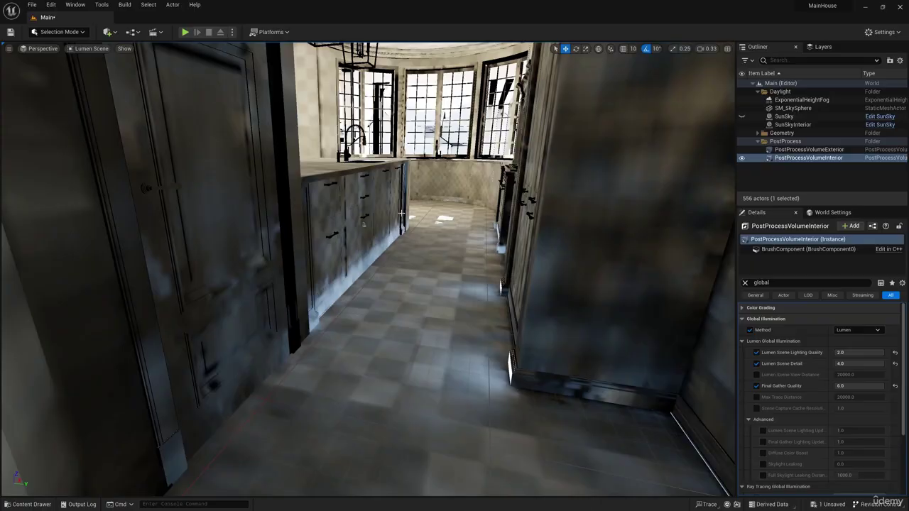
key("w")
right_click_drag(289, 305, 454, 313)
key("w")
right_click_drag(440, 277, 469, 280)
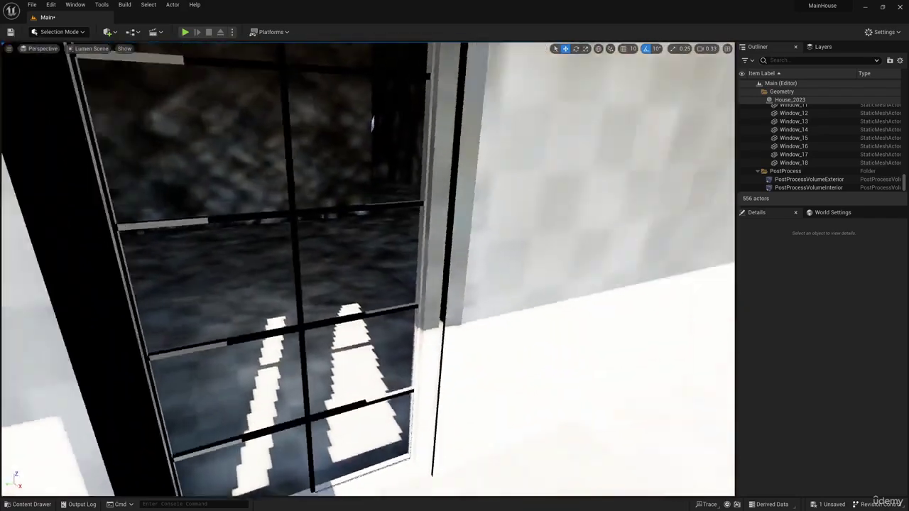
Step: Add a cube shape to the level at the house's upper balcony
key("s")
right_click_drag(416, 305, 416, 305)
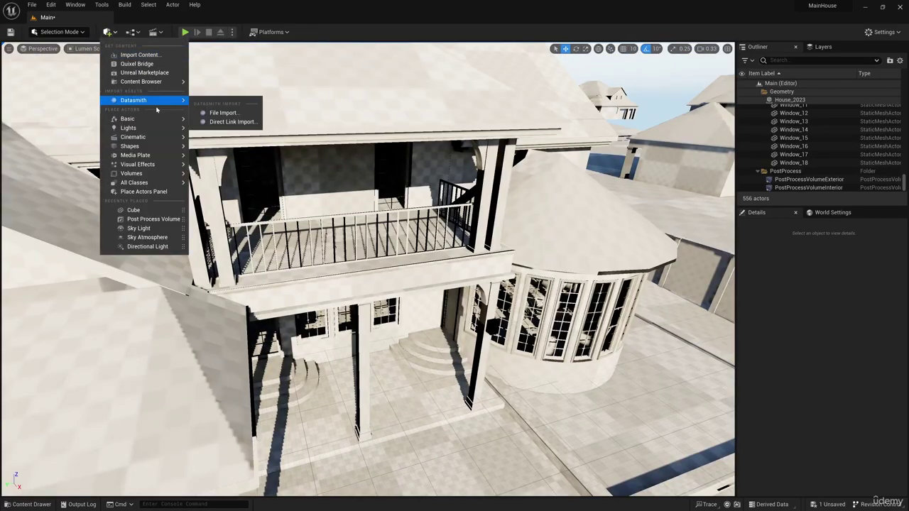
left_click(223, 149)
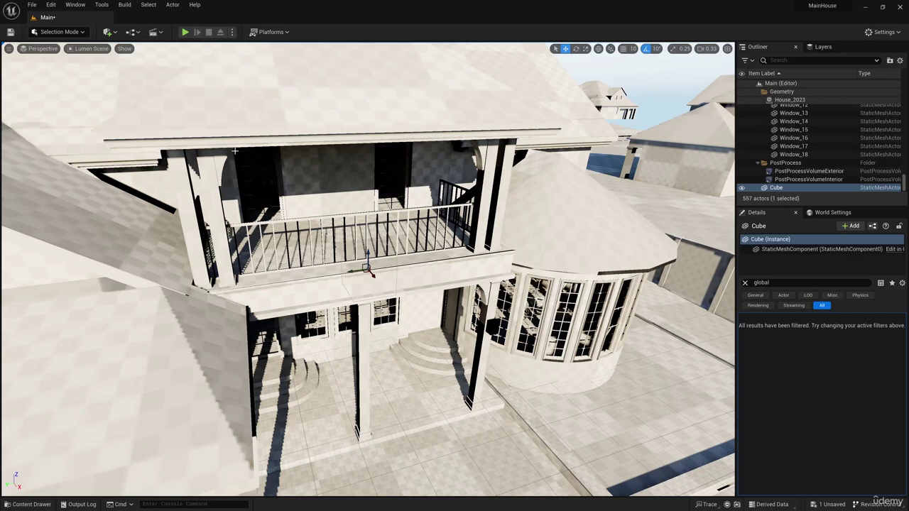
key("w")
right_click_drag(360, 198, 360, 199)
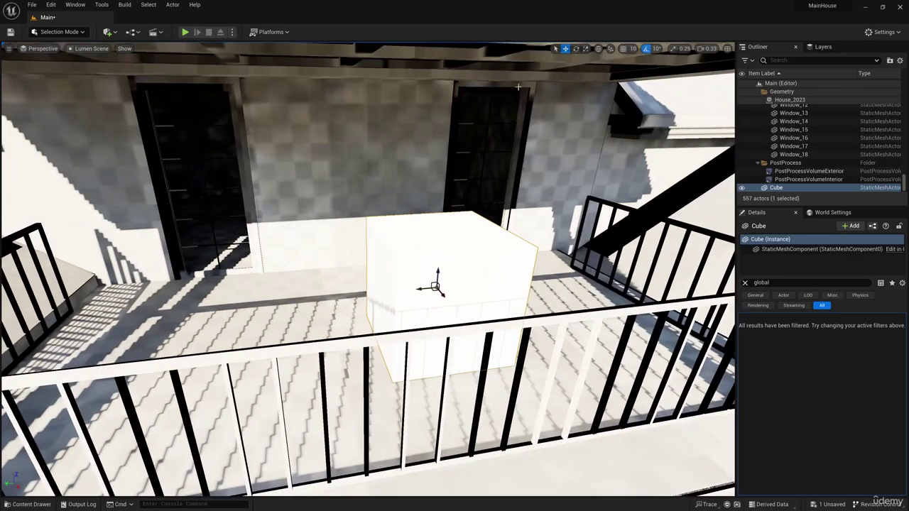
Step: Scale the cube into a long, flat block and move it into the room behind the balcony wall
key("r")
left_click_drag(422, 289, 340, 294)
key("a")
right_click_drag(341, 295, 387, 295)
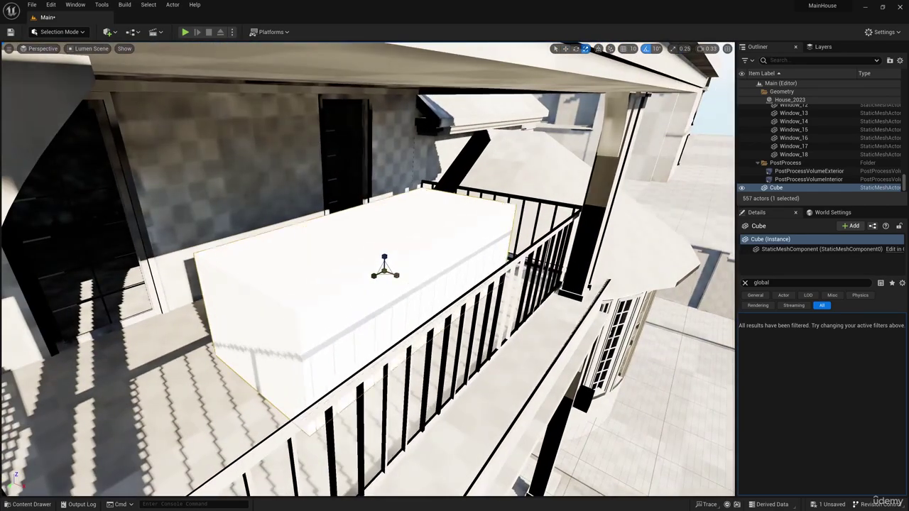
left_click_drag(396, 275, 433, 288)
left_click_drag(384, 257, 223, 202)
key("w")
right_click_drag(223, 202, 142, 202)
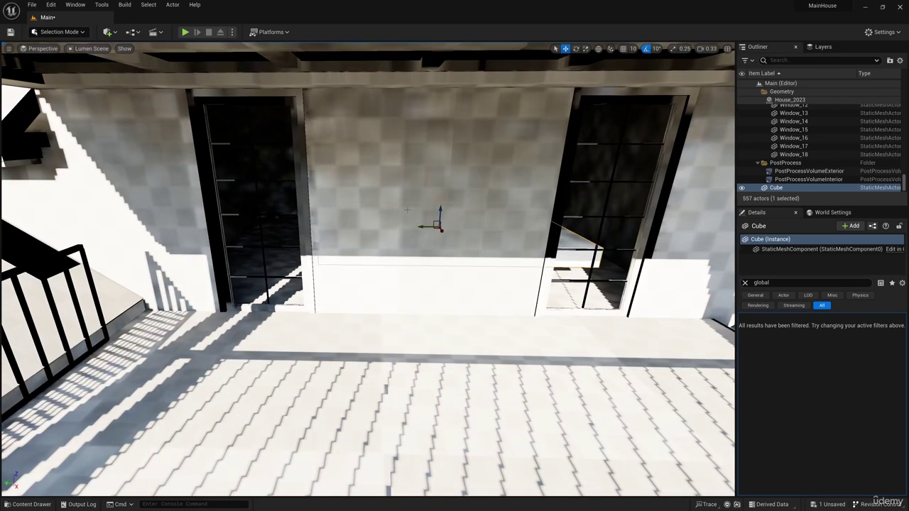
Step: Widen the cube along its Y axis and shift it sideways so it spans behind both balcony doors
left_click(586, 49)
key("w")
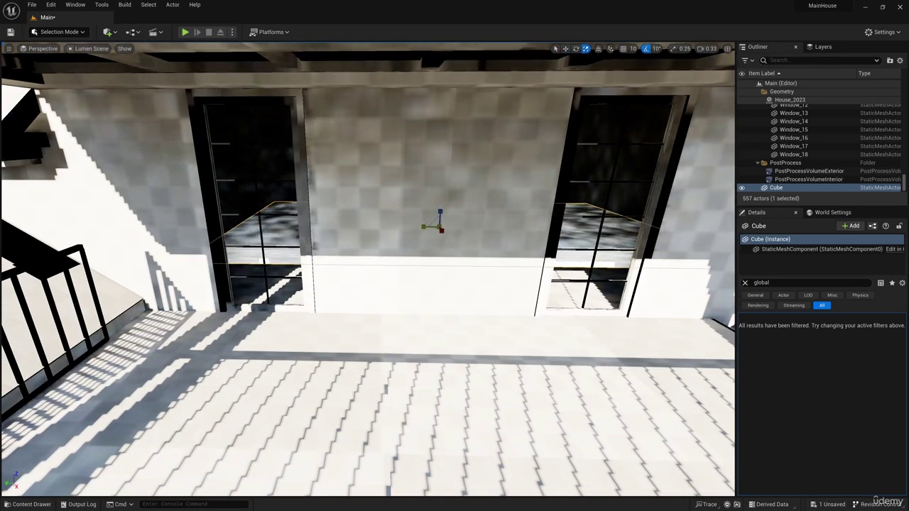
left_click_drag(424, 227, 404, 226)
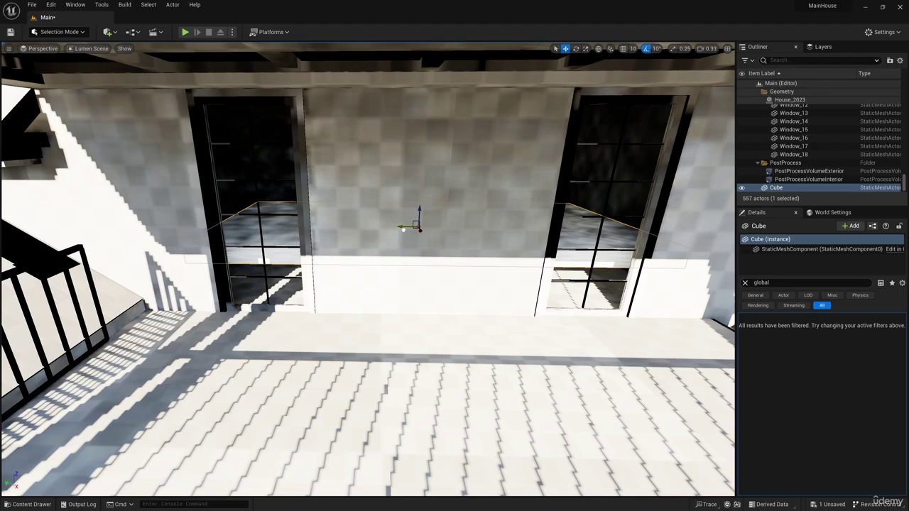
mouse_move(457, 235)
right_mouse_down()
mouse_move(433, 238)
mouse_move(458, 235)
right_mouse_up()
key("r")
left_click_drag(382, 247, 366, 247)
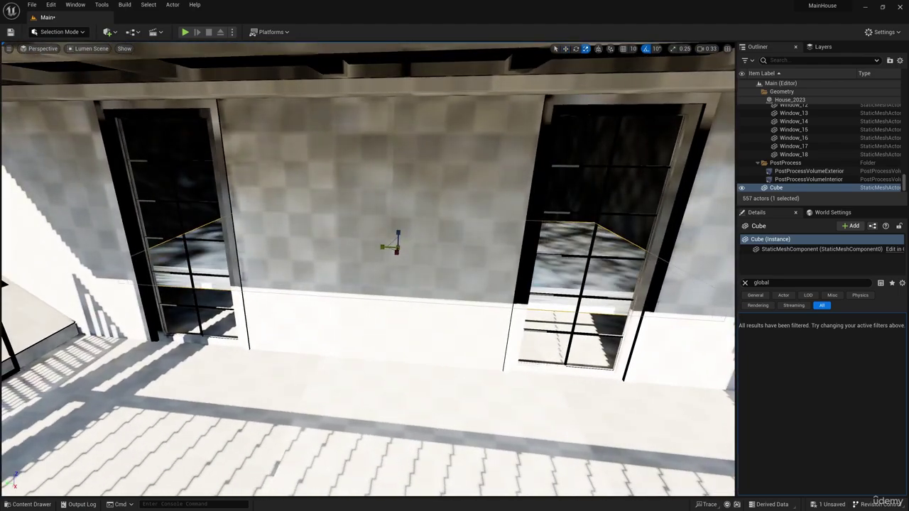
Step: Lower the cube behind the balcony doors and check its placement through the glass
right_click_drag(542, 68, 503, 80)
key("w")
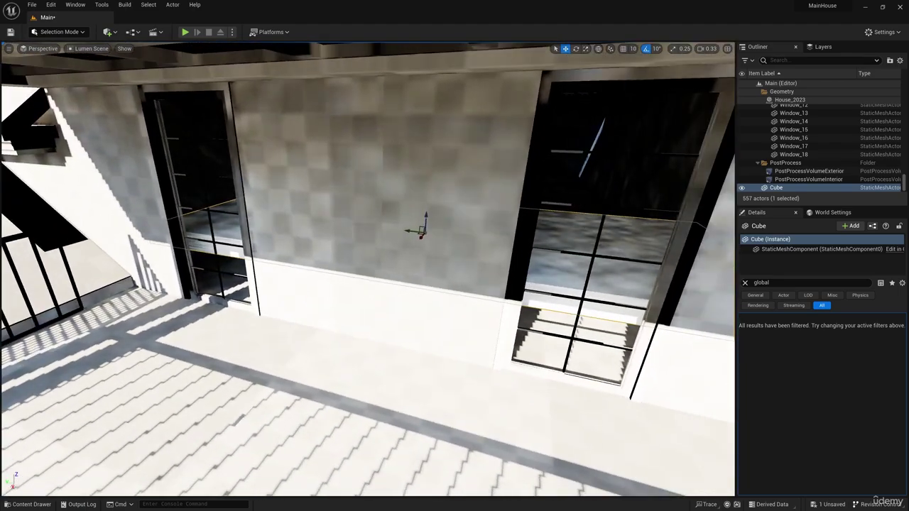
left_click_drag(425, 216, 425, 261)
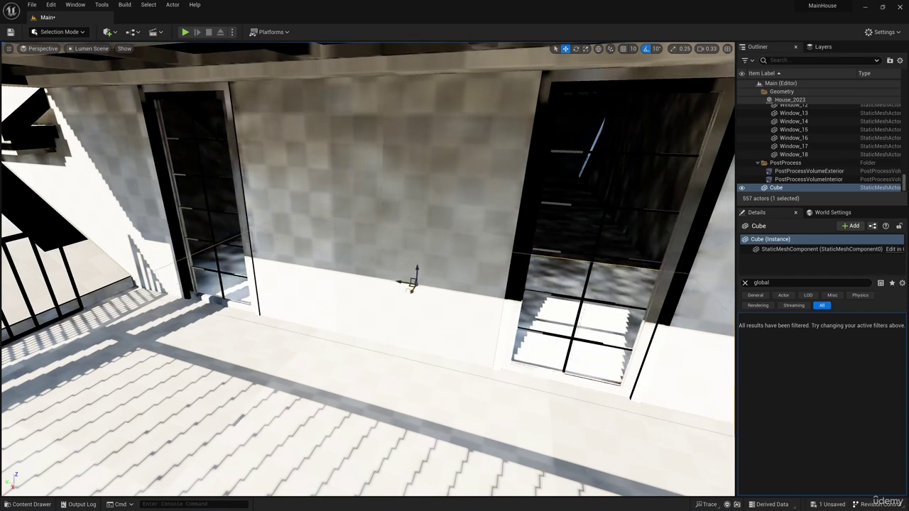
right_click_drag(425, 277, 334, 312)
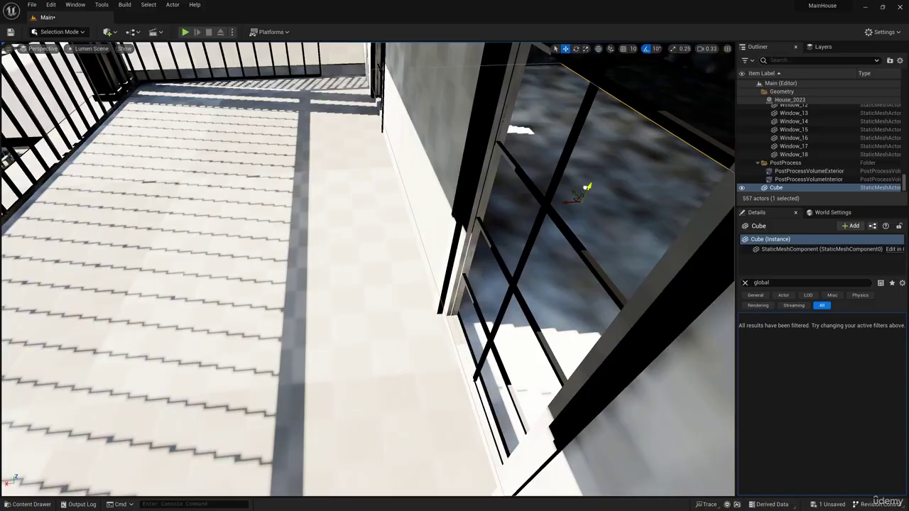
key("w")
right_click_drag(588, 188, 657, 213)
key("w")
right_click_drag(369, 270, 312, 259)
key("w")
right_click_drag(345, 298, 192, 284)
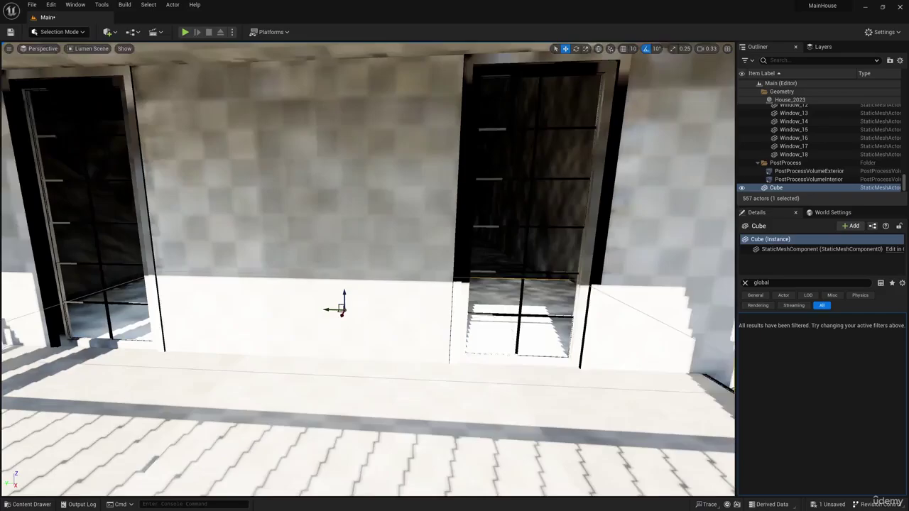
Step: Add a second cube shape in the ground-floor living area and move it down to the floor
key("w")
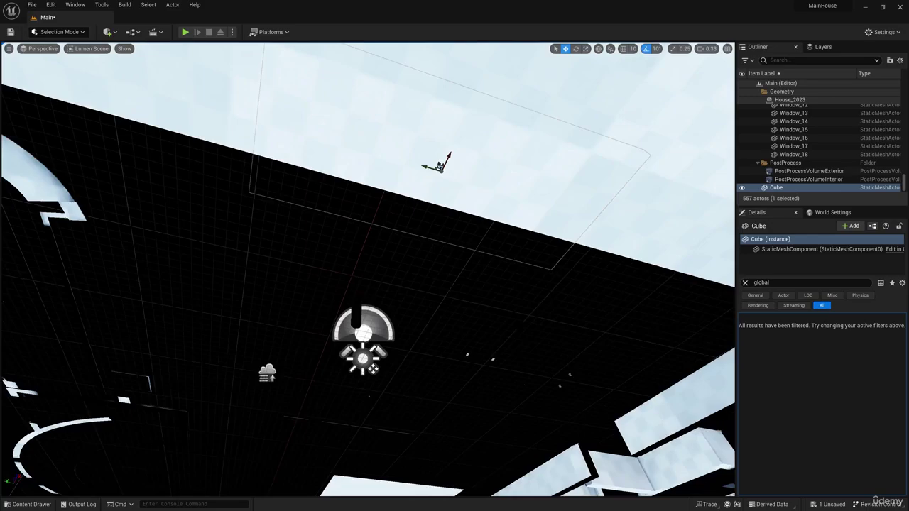
right_click_drag(367, 270, 249, 327)
right_click_drag(383, 255, 234, 298)
right_click_drag(419, 255, 290, 4)
left_click(108, 32)
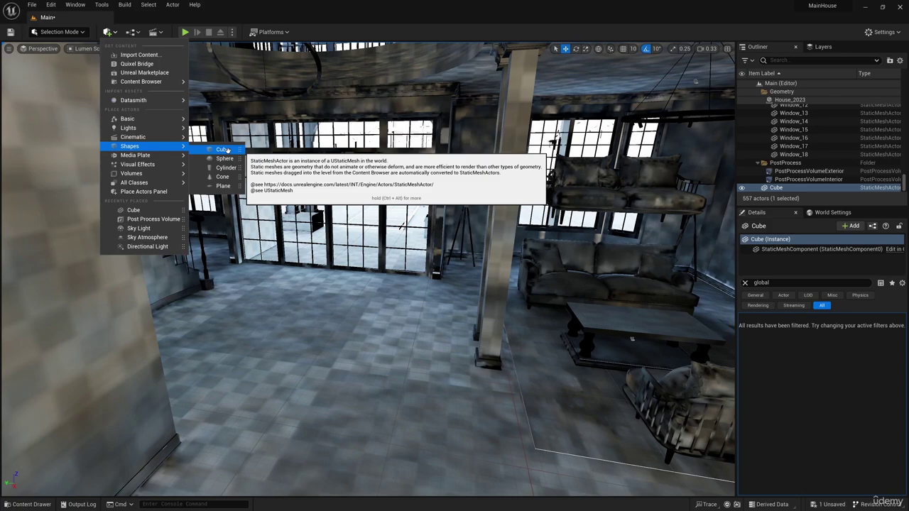
left_click(228, 150)
left_click_drag(361, 270, 396, 370)
Step: Scale the second cube into a broad, flat slab beneath the floor, undoing the last scale change
key("r")
right_click_drag(396, 370, 419, 355)
left_click_drag(373, 336, 374, 383)
key("ctrl+z")
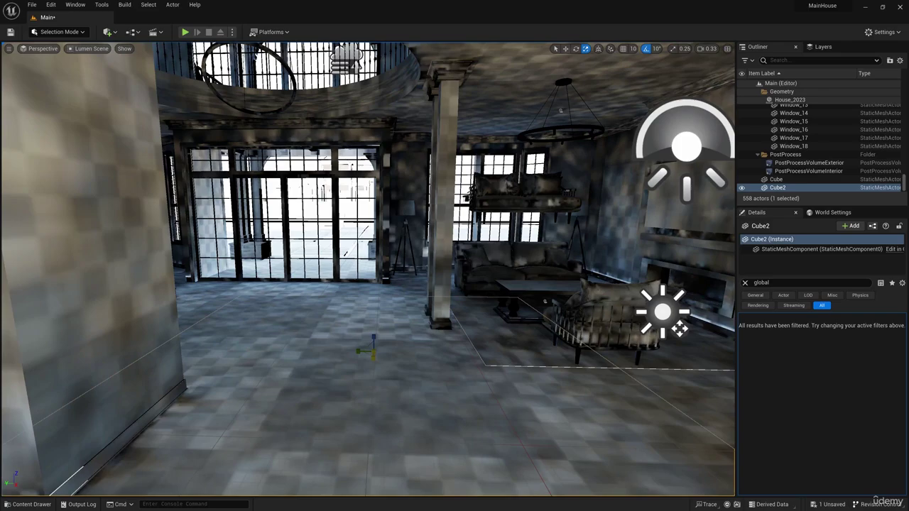
Step: Move the second cube across the living room toward the seating area by the fireplace
right_click_drag(373, 383, 490, 377)
key("w")
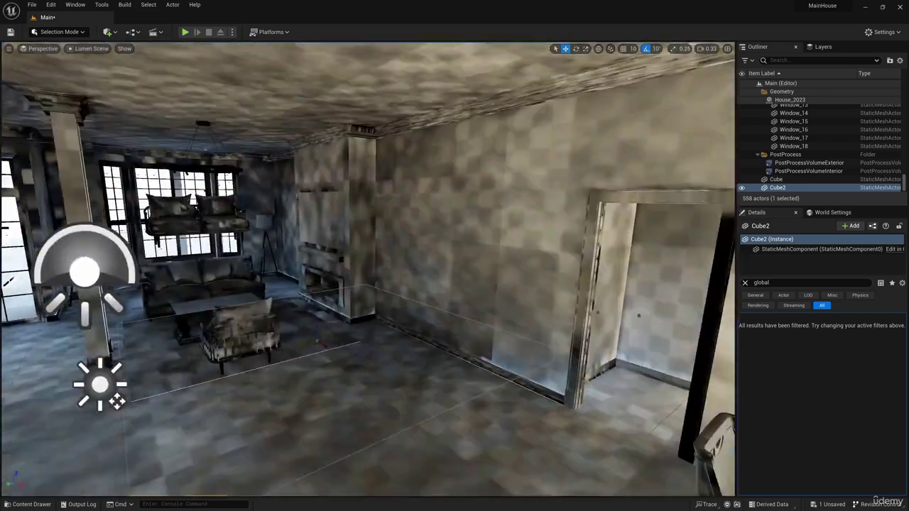
right_click_drag(379, 234, 359, 267)
left_click_drag(344, 219, 344, 218)
right_click_drag(343, 218, 412, 237)
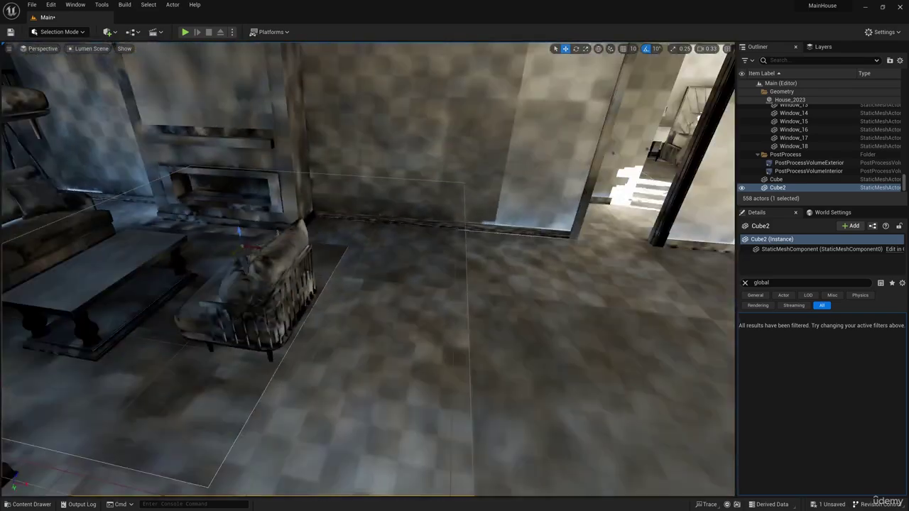
right_click_drag(540, 341, 546, 343)
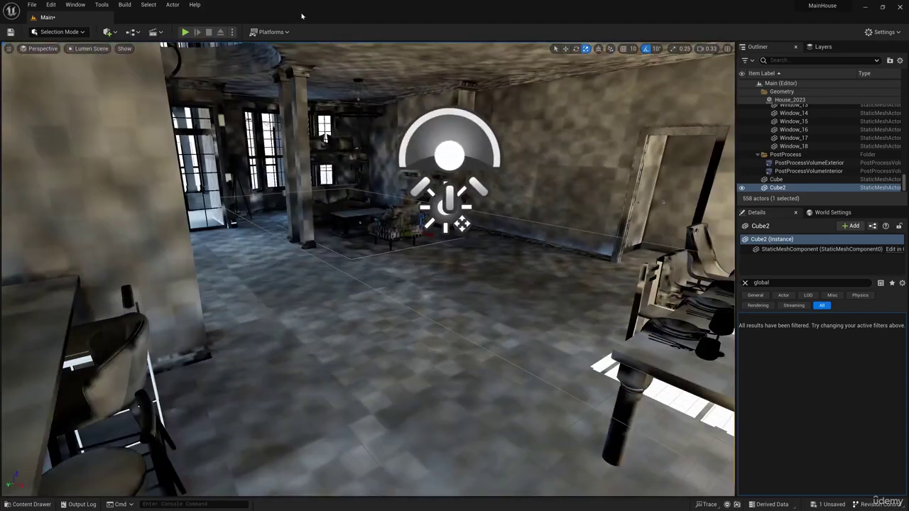
Step: Show the four-viewport layout and stretch the second cube along Y in the Top view
left_click(727, 48)
key("w")
left_click_drag(501, 136, 174, 186)
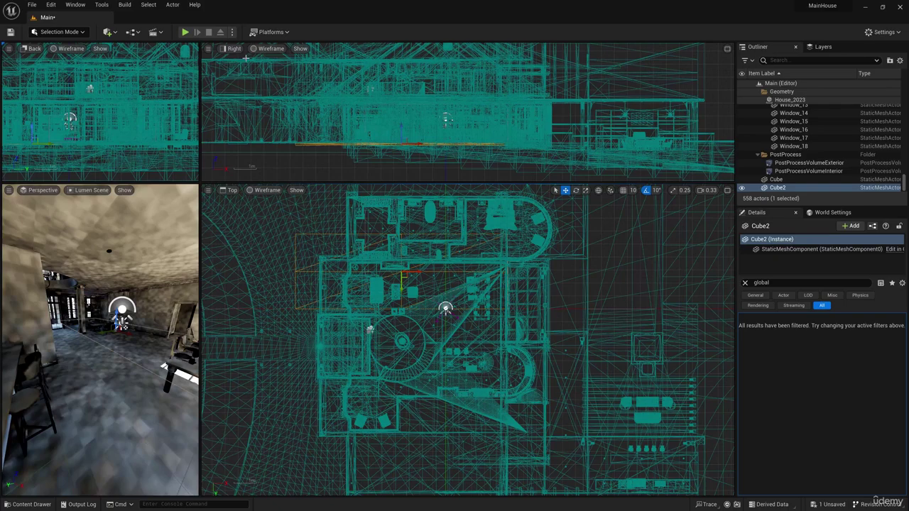
left_click(585, 190)
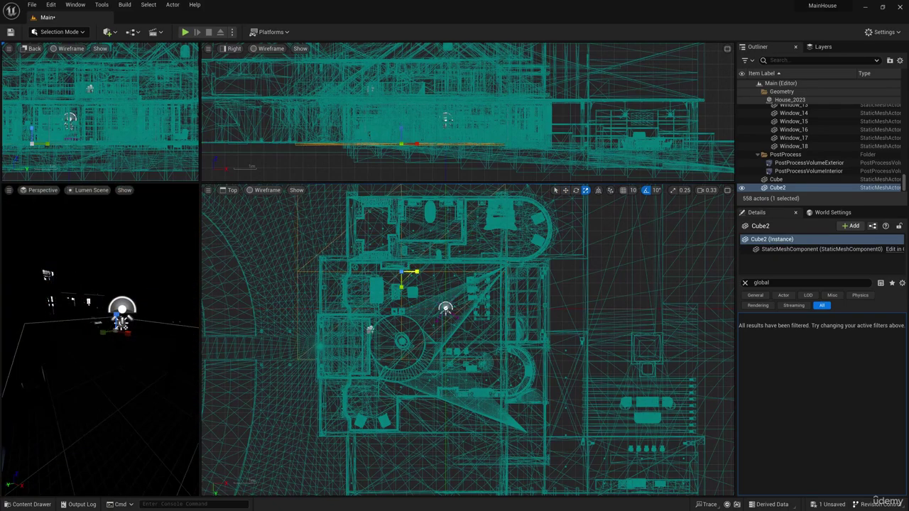
Step: Move the second cube along X and Y in the Top view to cover the main house footprint
left_click(566, 190)
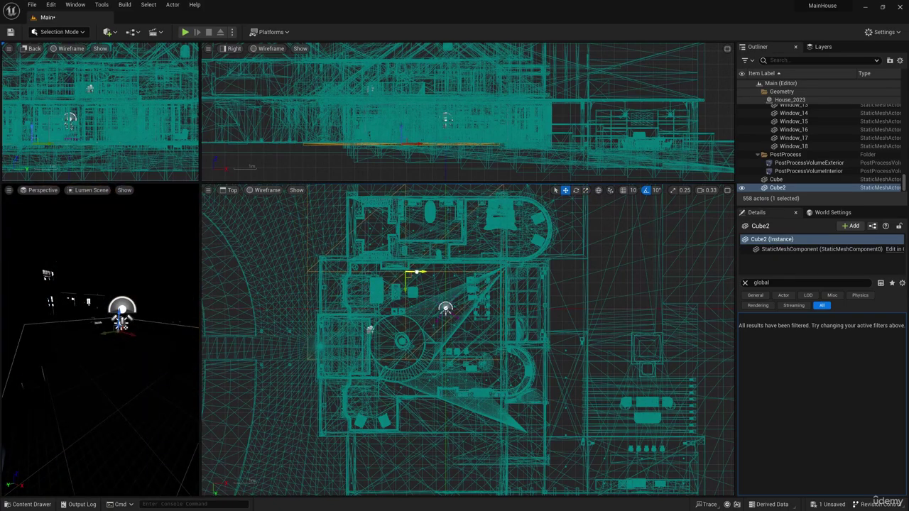
left_click_drag(405, 284, 405, 360)
left_click(586, 192)
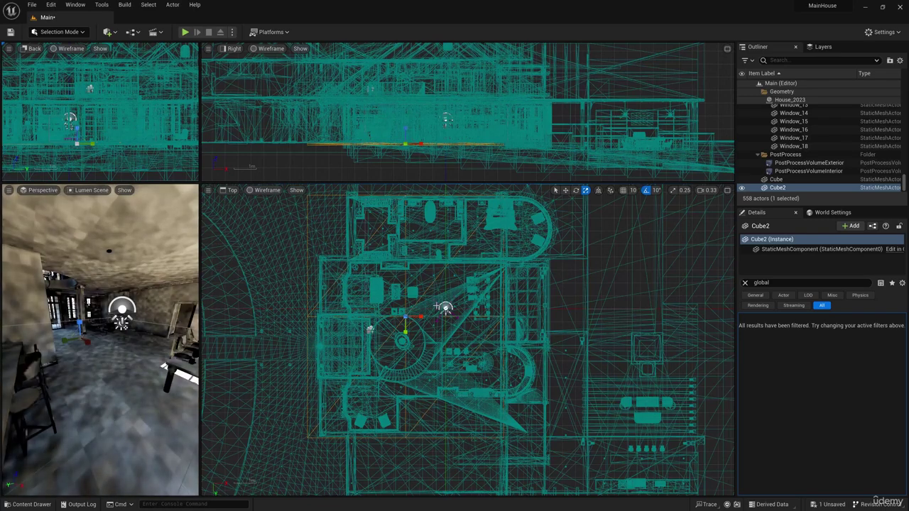
key("w")
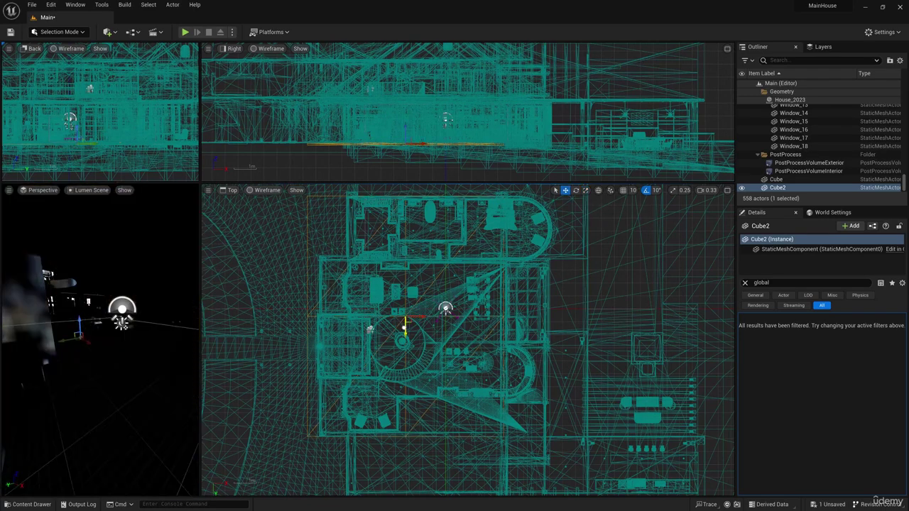
left_click_drag(404, 328, 432, 316)
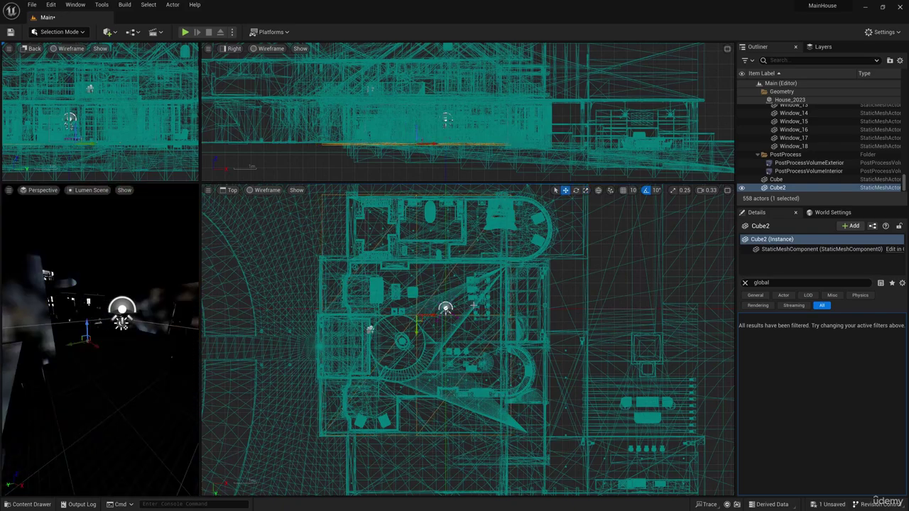
left_click_drag(431, 315, 437, 315)
Step: Shrink the second cube slightly along X to fit the house footprint and undo the last scale change
key("r")
left_click(566, 190)
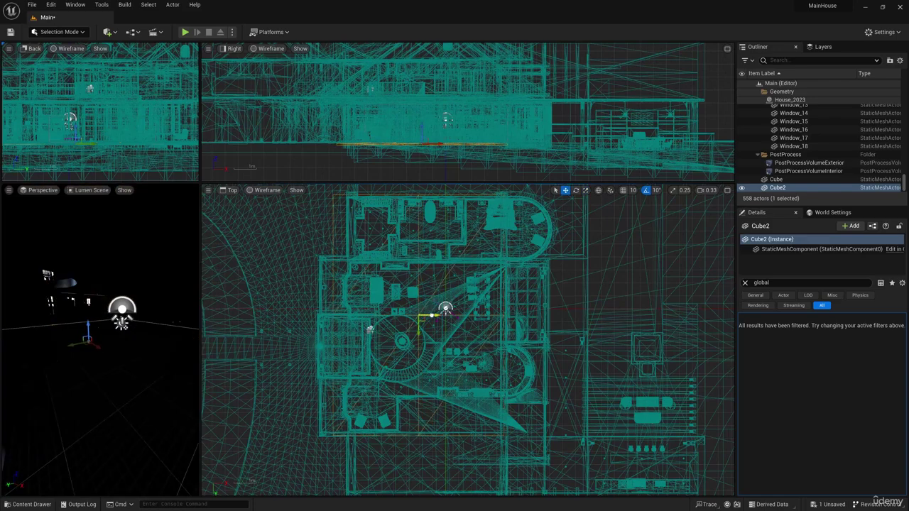
left_click(585, 190)
left_click_drag(419, 331, 418, 334)
key("ctrl+z")
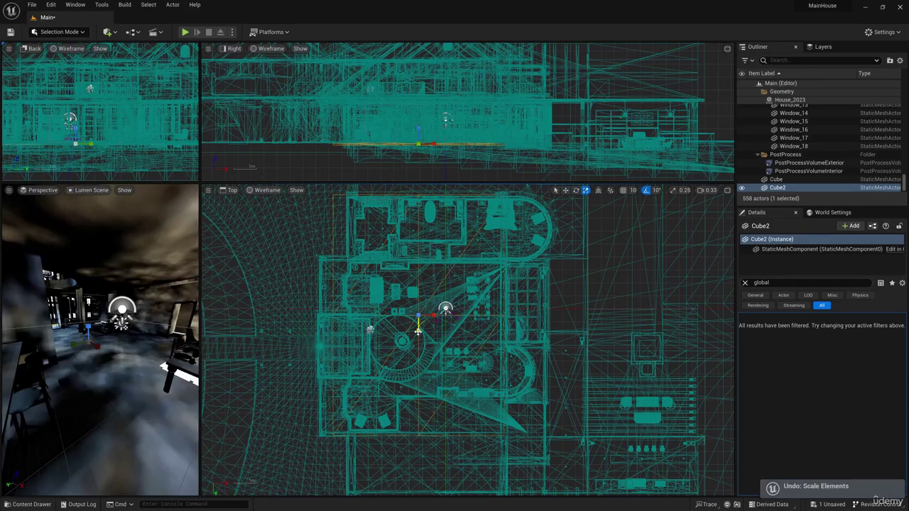
key("w")
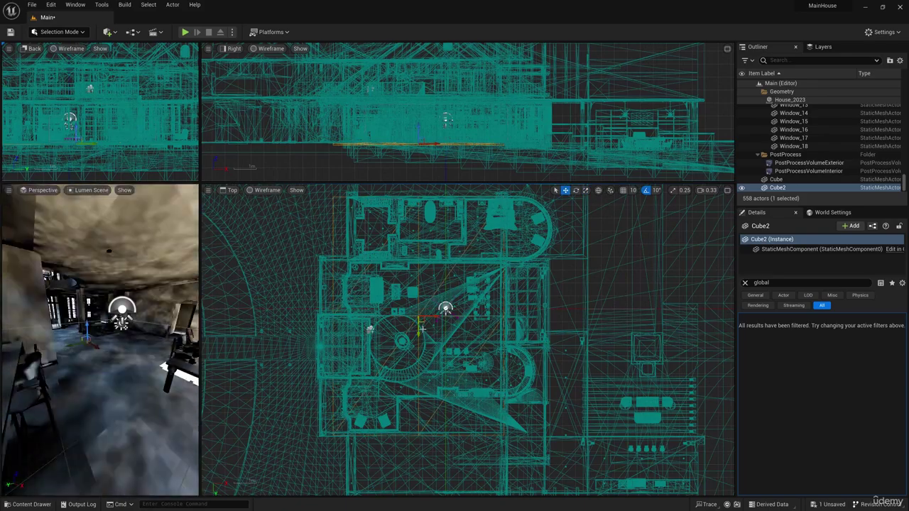
Step: Enlarge the perspective view to full size and examine the bedroom and kitchen surfaces in Lumen Scene view
left_click_drag(200, 182, 476, 159)
right_click_drag(386, 268, 28, 277)
right_click_drag(284, 312, 100, 309)
right_click_drag(234, 319, 213, 323)
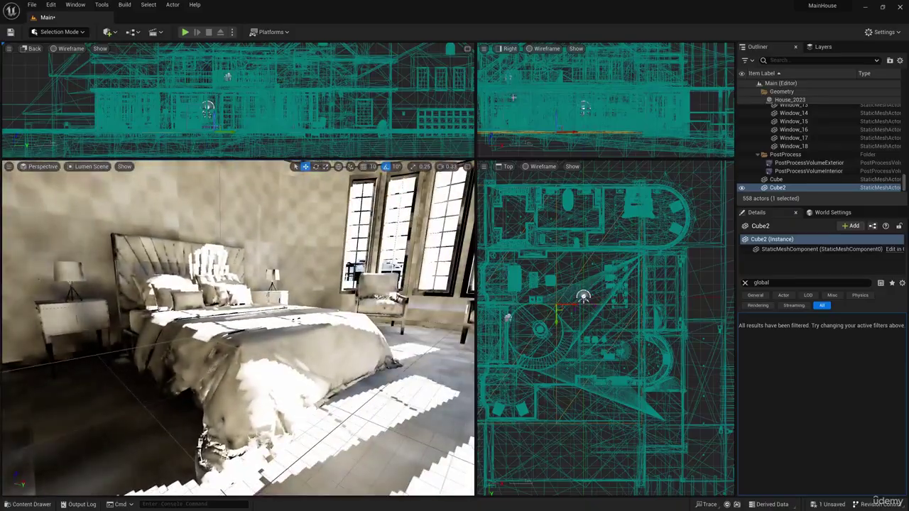
left_click(467, 166)
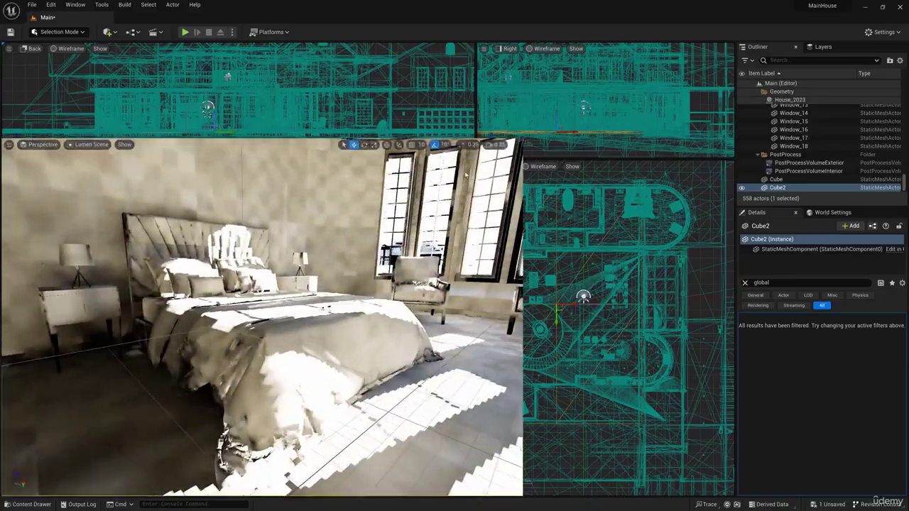
right_click_drag(447, 234, 625, 206)
right_click_drag(369, 270, 586, 341)
right_click_drag(267, 318, 245, 320)
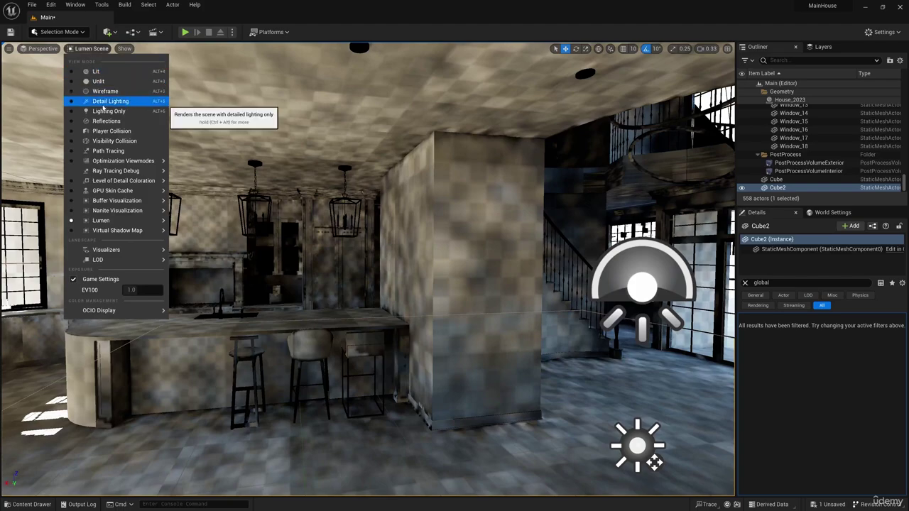
Step: Switch the perspective view to Detail Lighting and examine the living room and the walk-in closet
left_click(104, 103)
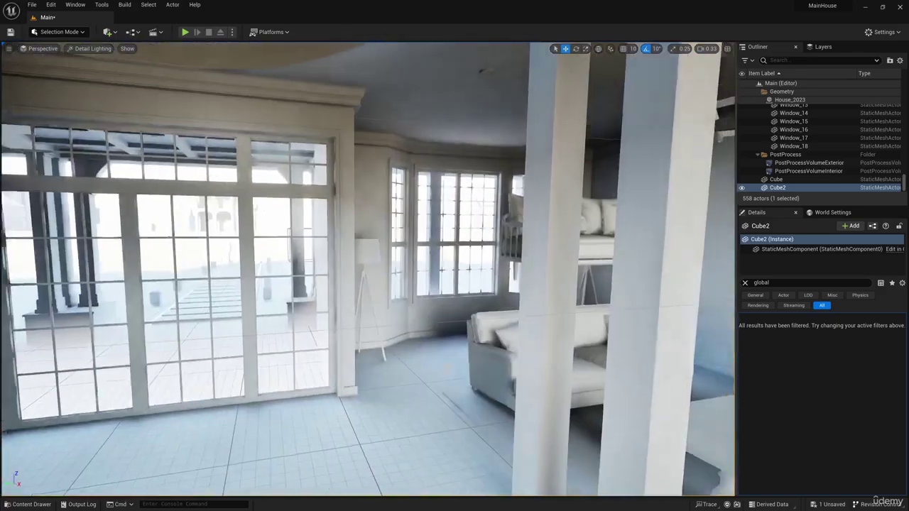
right_click_drag(368, 268, 355, 312)
right_click_drag(337, 278, 309, 276)
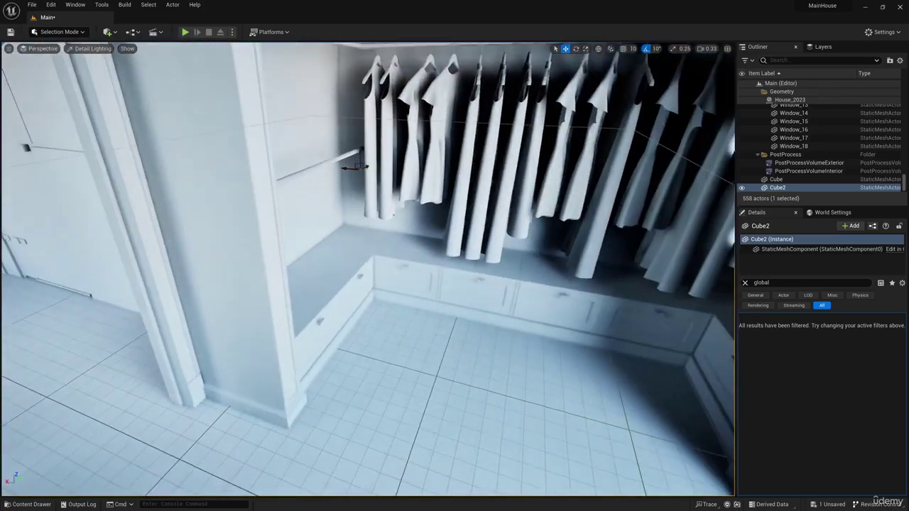
right_click_drag(367, 269, 404, 256)
key("w")
right_click_drag(511, 256, 483, 254)
Step: Show the four-viewport layout, select PostProcessVolumeInterior and examine the walls around the bedroom, entrance and kitchen in the Top view
left_click(727, 49)
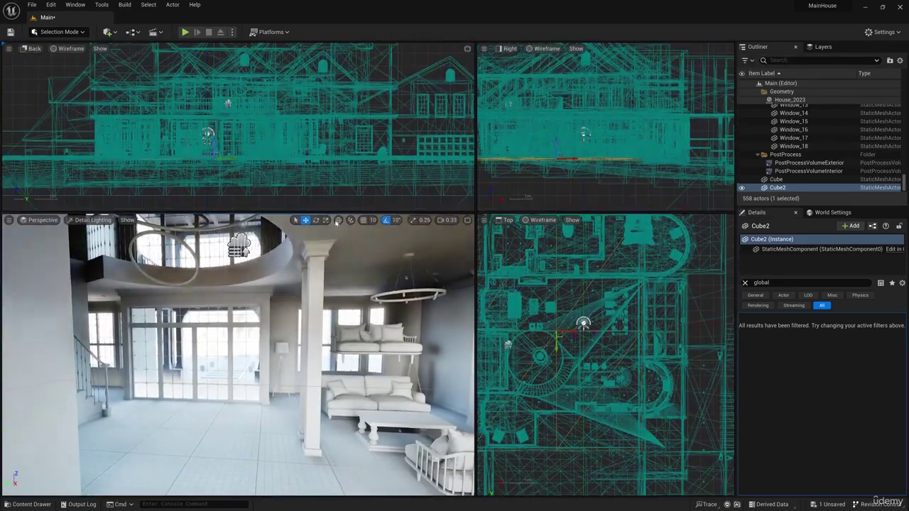
left_click_drag(475, 213, 115, 177)
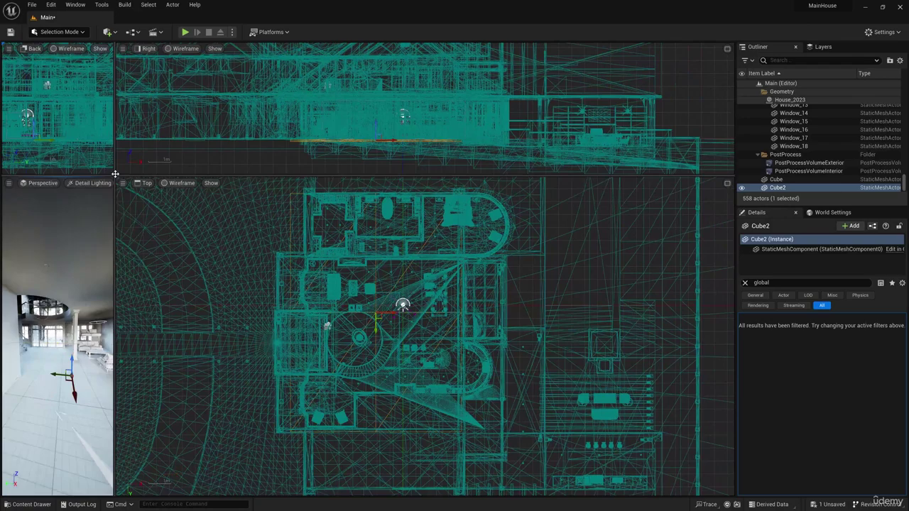
left_click(809, 171)
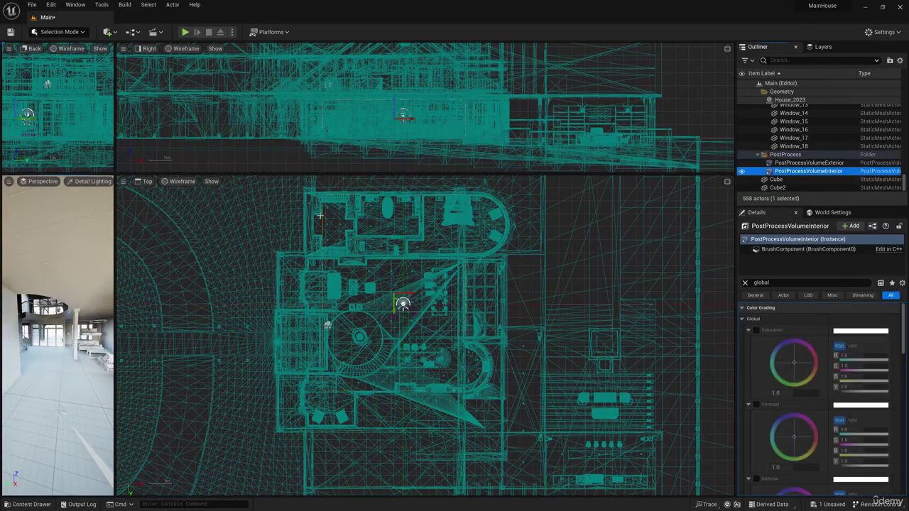
scroll(460, 200, "up", 5)
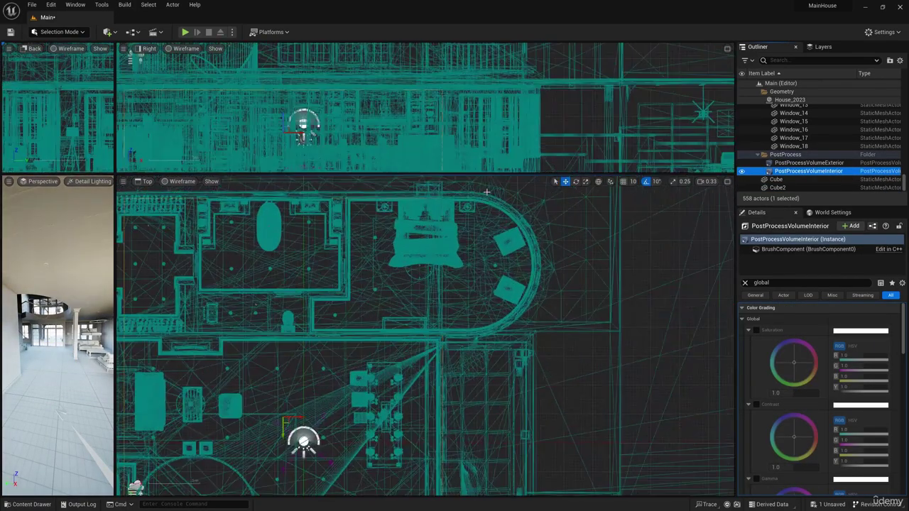
scroll(505, 341, "down", 5)
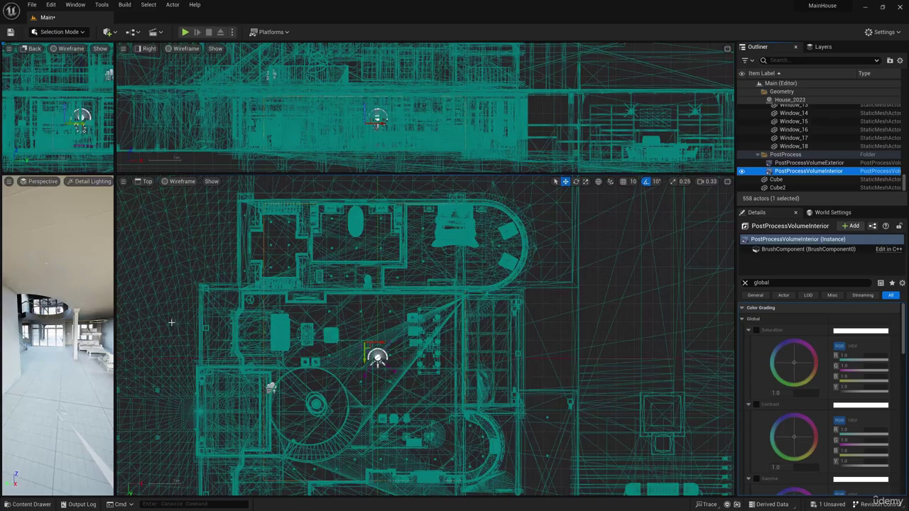
scroll(182, 341, "up", 5)
scroll(254, 387, "down", 2)
right_click_drag(255, 386, 301, 207)
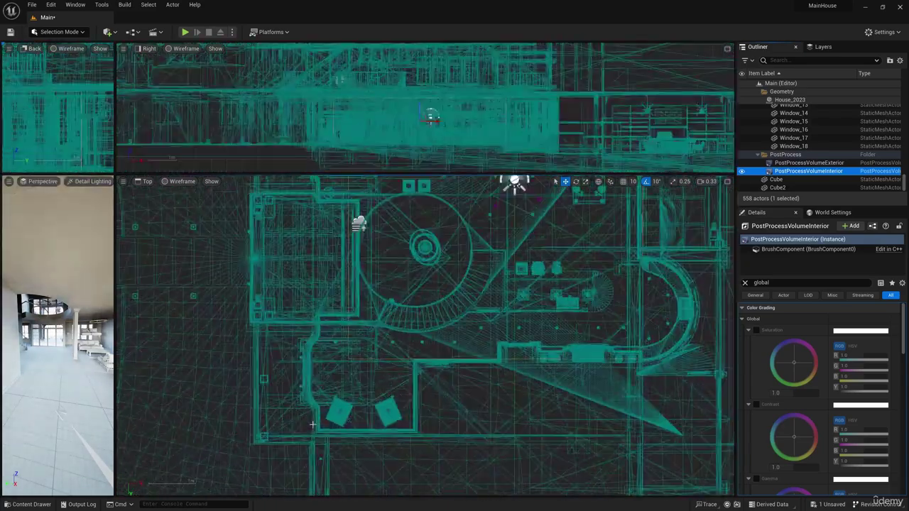
scroll(270, 325, "down", 2)
scroll(568, 296, "up", 2)
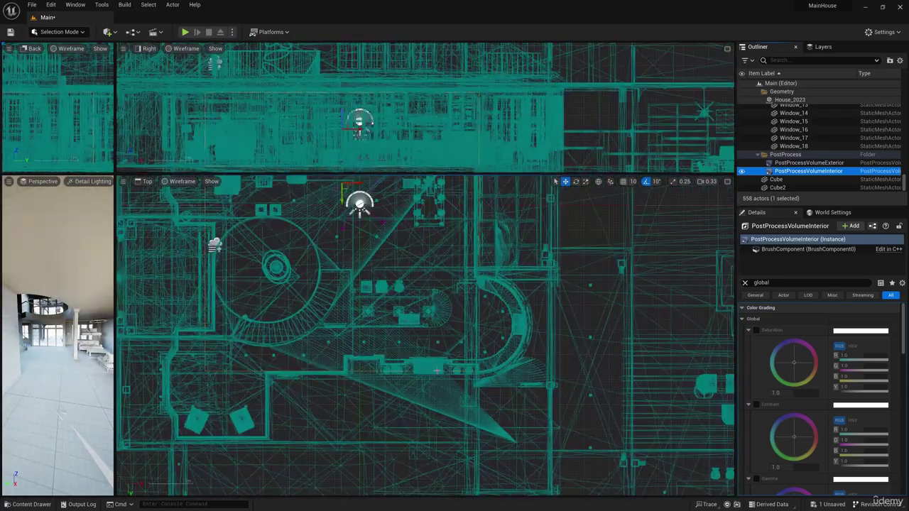
scroll(481, 277, "down", 1)
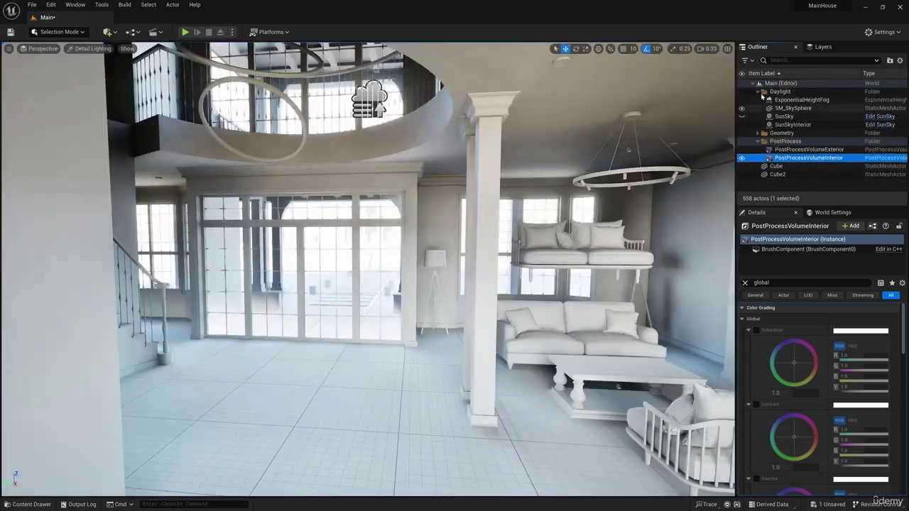
Step: Collapse the Daylight folder, clear the actor selection and create a new folder at the root of the level hierarchy
left_click(758, 91)
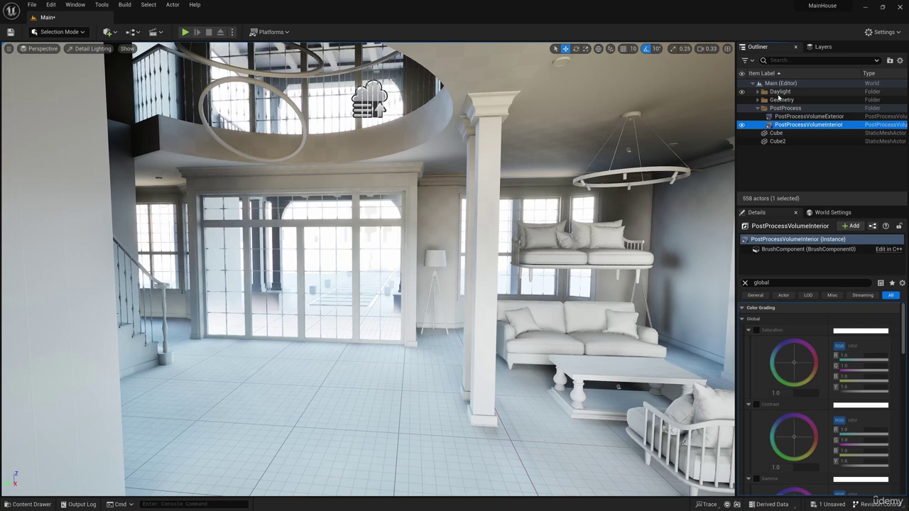
left_click(779, 172)
right_click(780, 172)
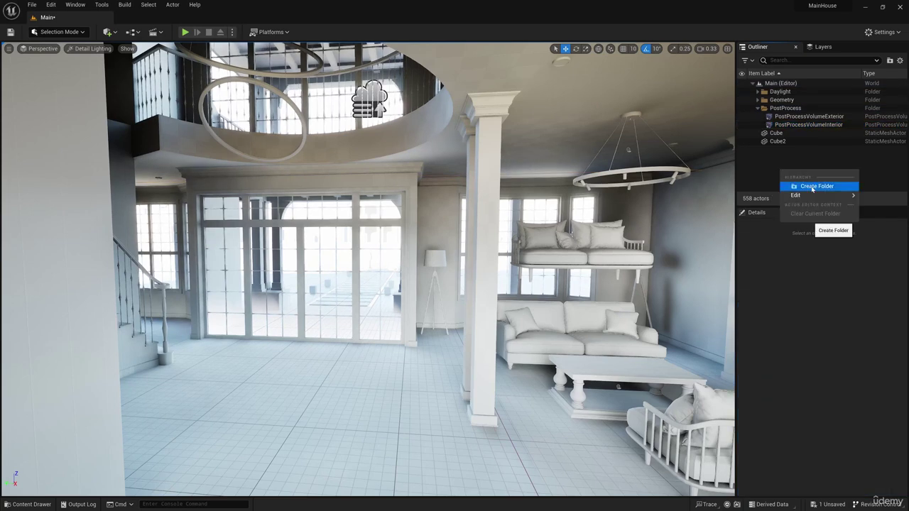